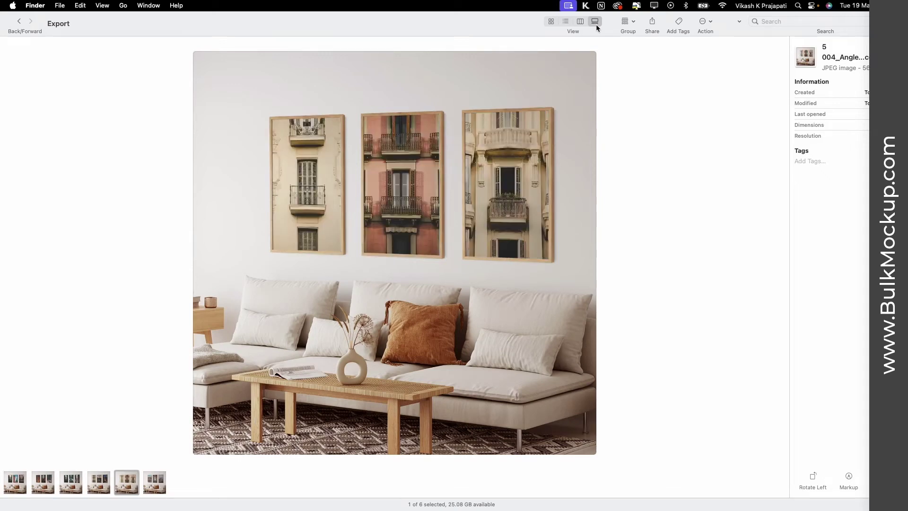
Step back to an earlier finished mockup image in the Export folder's gallery.
{"action": "key", "text": "Left"}
{"action": "key", "text": "Left"}
{"action": "key", "text": "Left"}
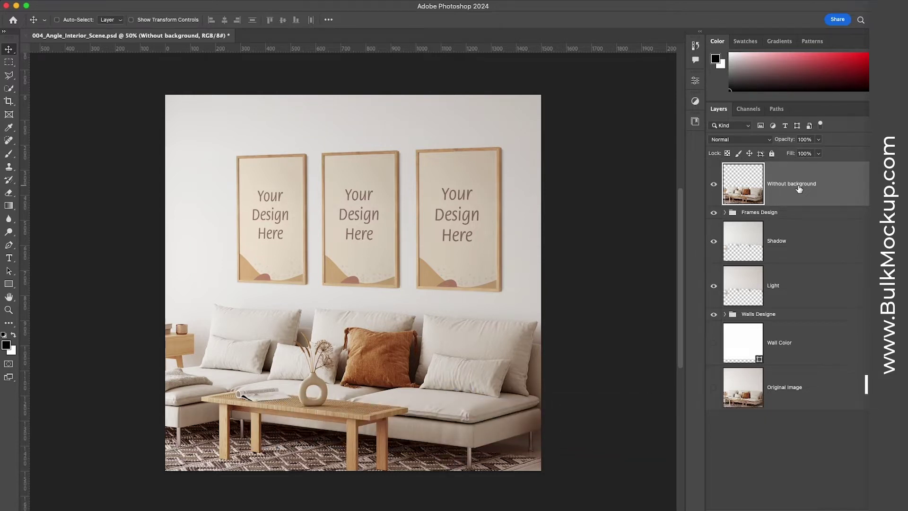
Check the Frames Design group's visibility and expand it in the Layers panel.
{"action": "left_click", "coordinate": [795, 216]}
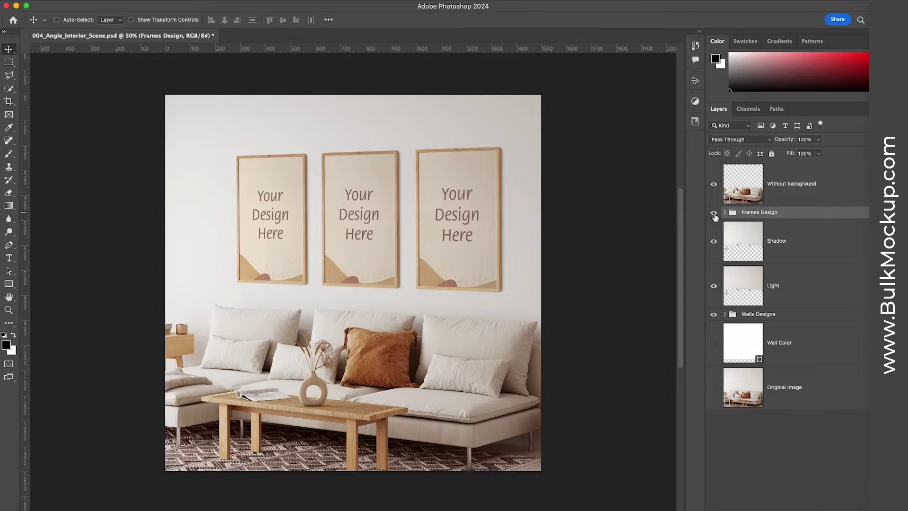
{"action": "left_click", "coordinate": [714, 213]}
{"action": "left_click", "coordinate": [714, 213]}
{"action": "left_click", "coordinate": [725, 212]}
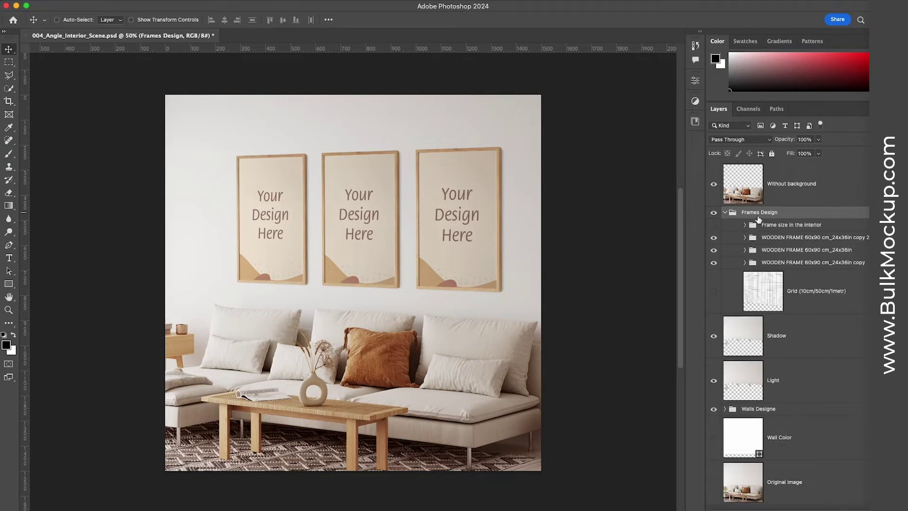
Identify the left, center and right WOODEN FRAME groups, then expand the right frame's group.
{"action": "left_click", "coordinate": [785, 237]}
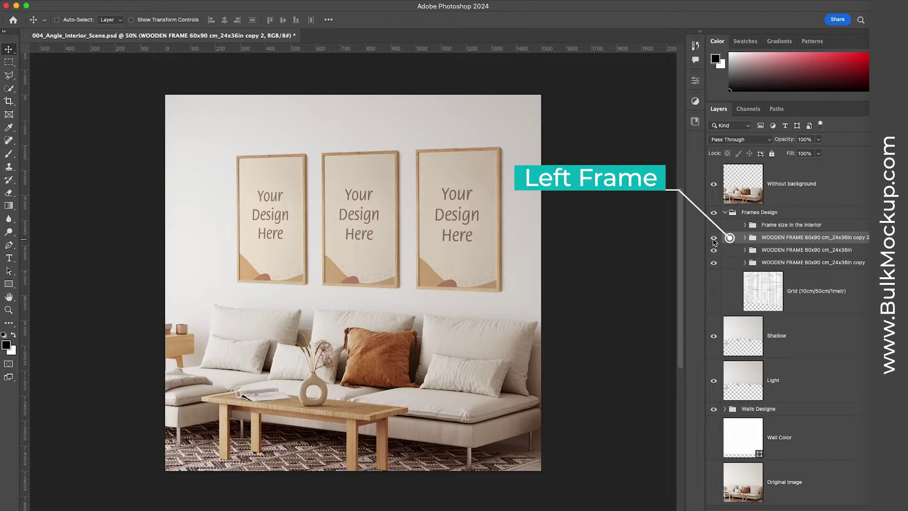
{"action": "left_click", "coordinate": [719, 251]}
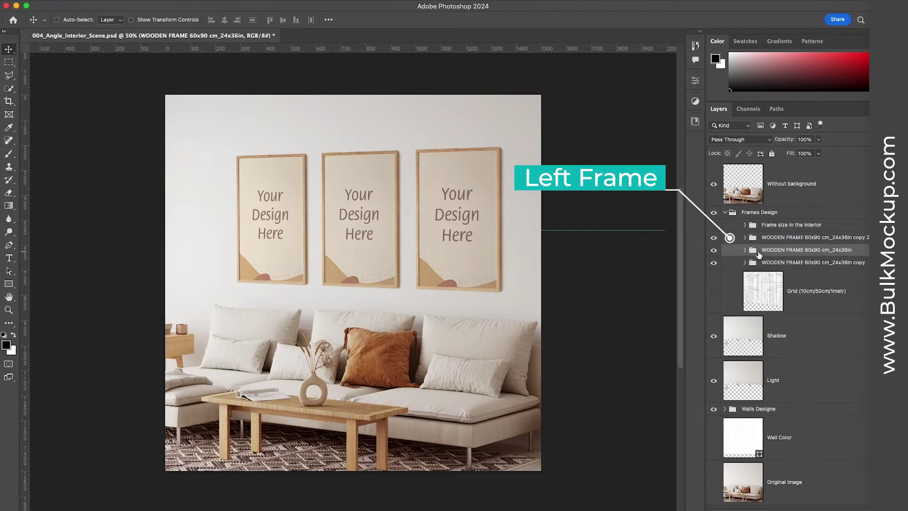
{"action": "left_click", "coordinate": [715, 250]}
{"action": "left_click", "coordinate": [715, 251]}
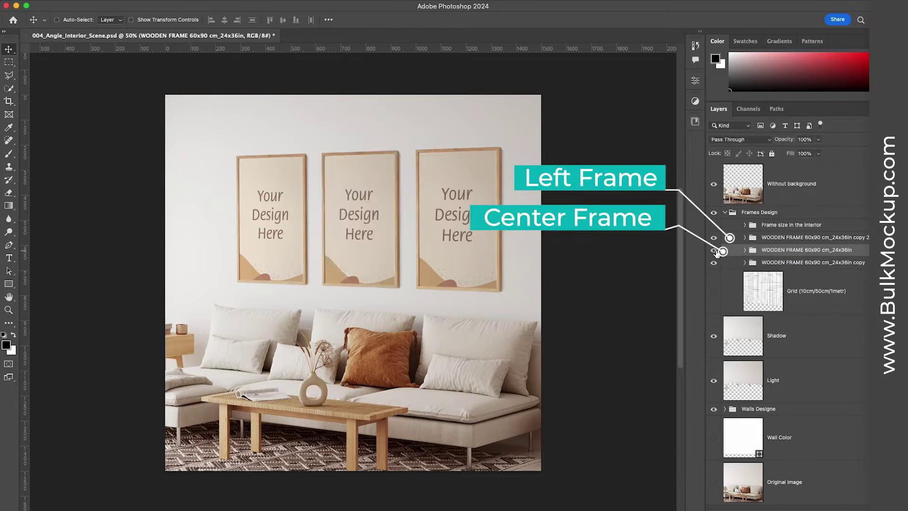
{"action": "left_click", "coordinate": [768, 265]}
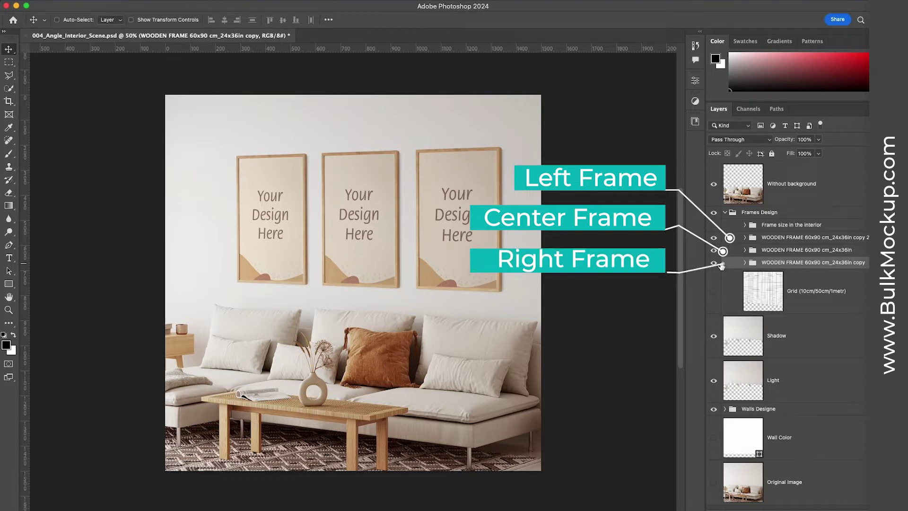
{"action": "left_click", "coordinate": [714, 262]}
{"action": "left_click", "coordinate": [714, 262]}
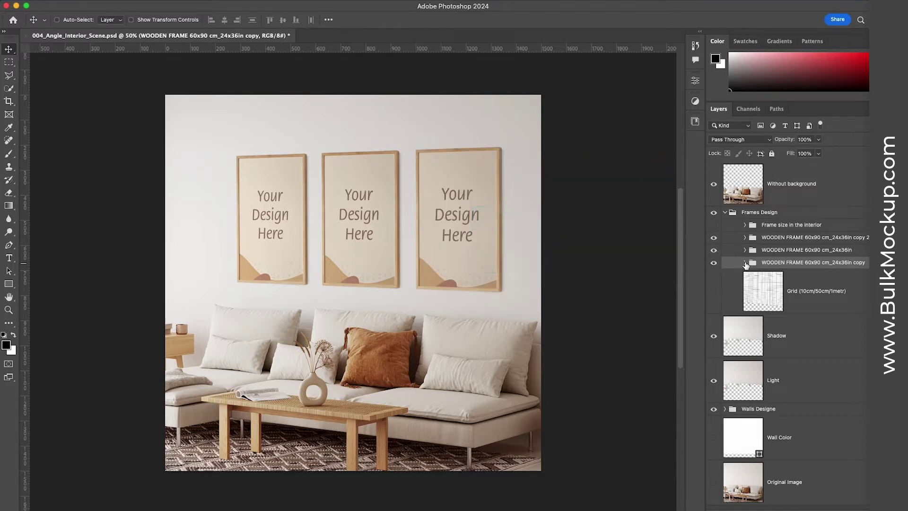
{"action": "left_click", "coordinate": [744, 263]}
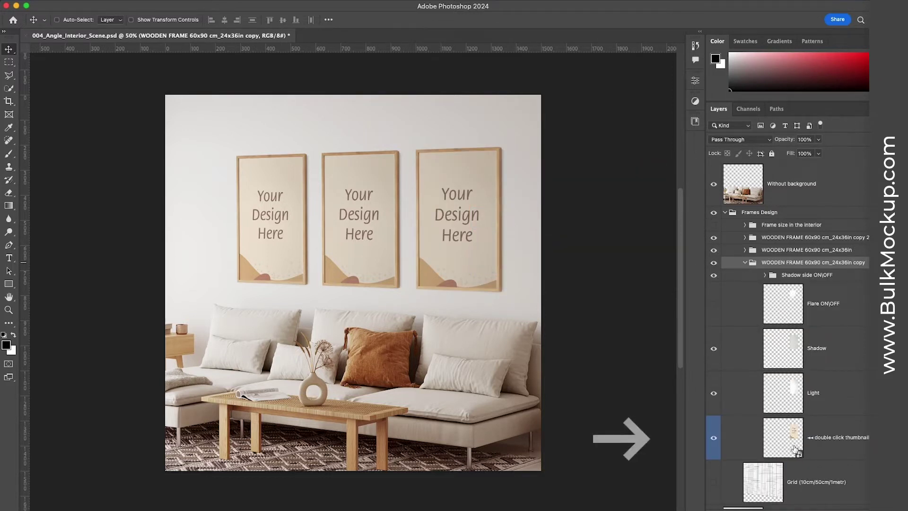
Confirm the right frame's artwork smart-object layer and rename it 'Art 2'.
{"action": "left_click", "coordinate": [821, 439]}
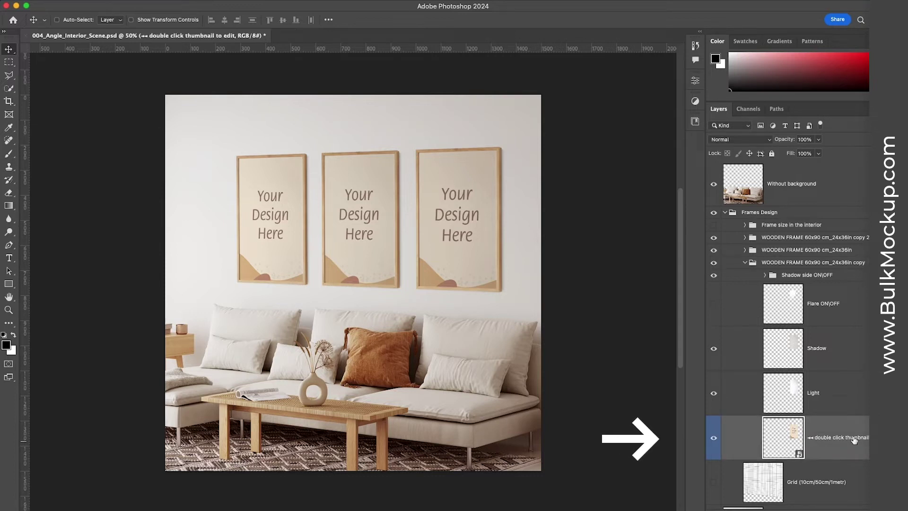
{"action": "left_click", "coordinate": [714, 439]}
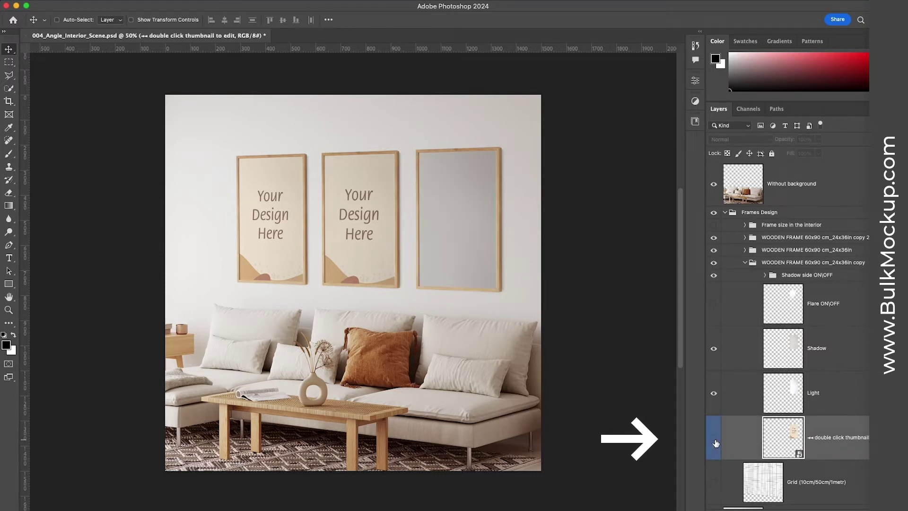
{"action": "left_click", "coordinate": [715, 438]}
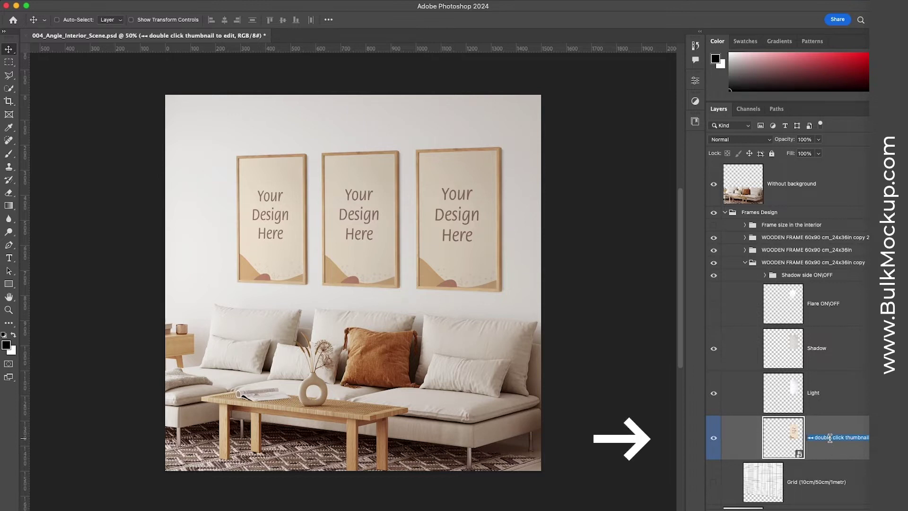
{"action": "double_click", "coordinate": [831, 437]}
{"action": "type", "text": "Art 2"}
{"action": "key", "text": "Return"}
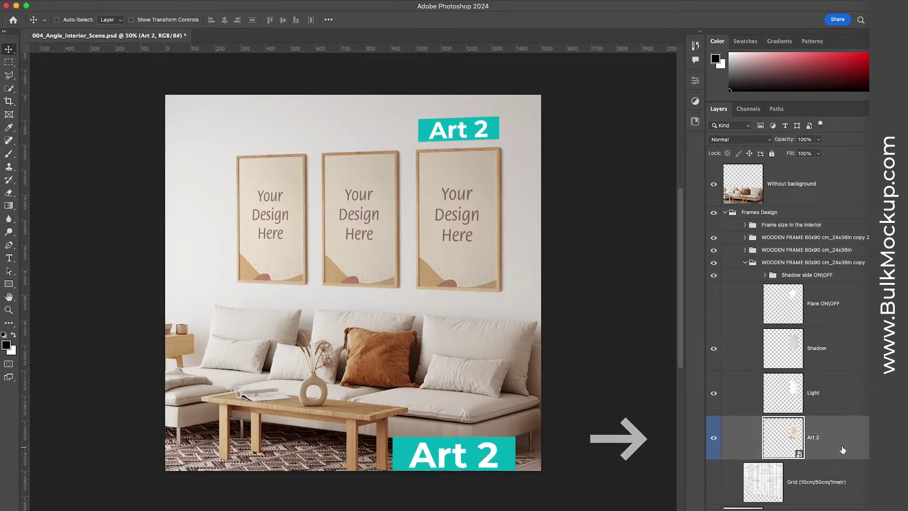
Rename the smart object inside WOODEN FRAME 60x90 cm_24x36in to 'Art 1', collapsing the groups afterwards.
{"action": "left_click", "coordinate": [745, 263]}
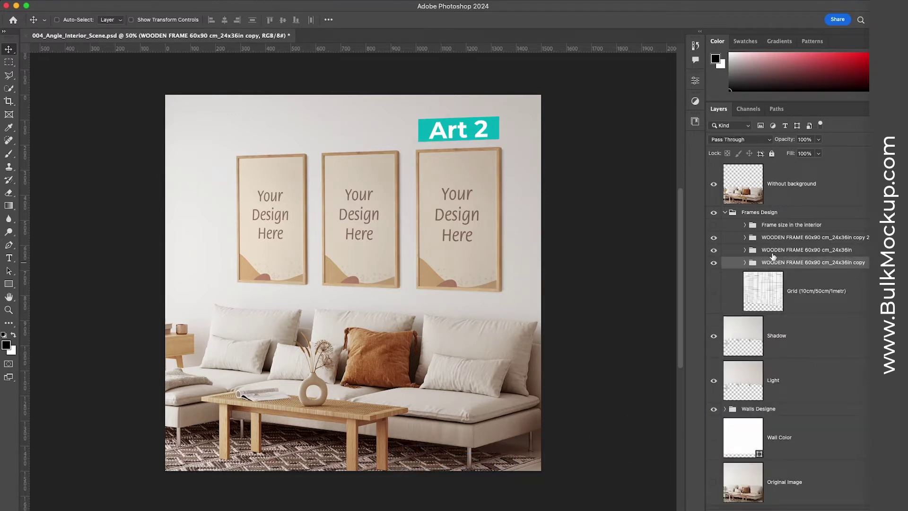
{"action": "left_click", "coordinate": [761, 251]}
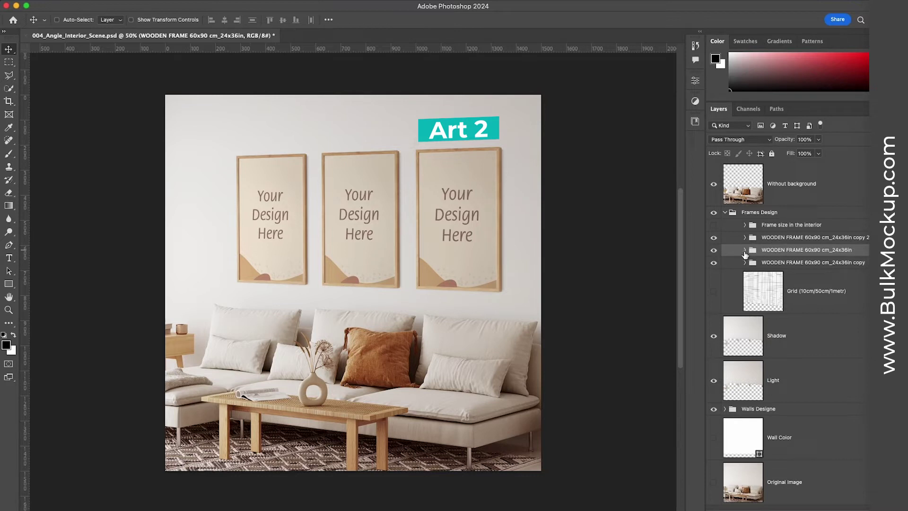
{"action": "left_click", "coordinate": [745, 251]}
{"action": "left_click", "coordinate": [719, 423]}
{"action": "left_click", "coordinate": [714, 428]}
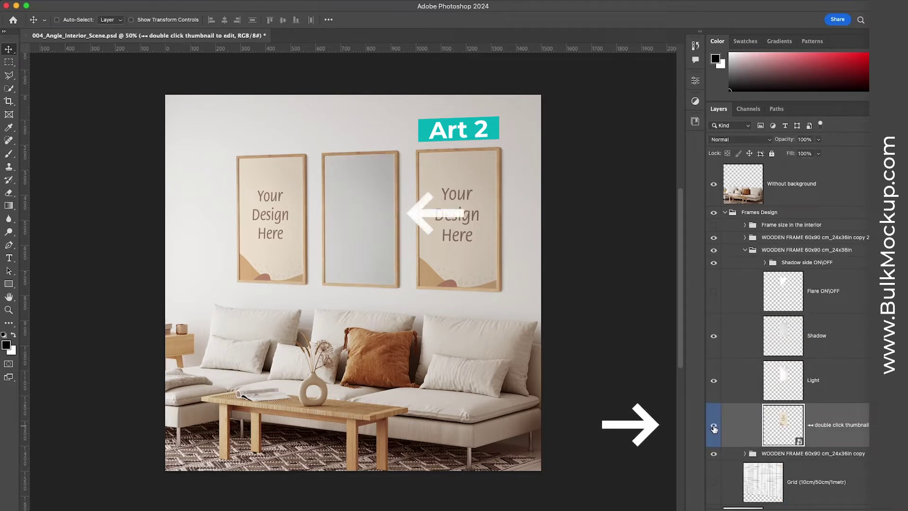
{"action": "left_click", "coordinate": [714, 428]}
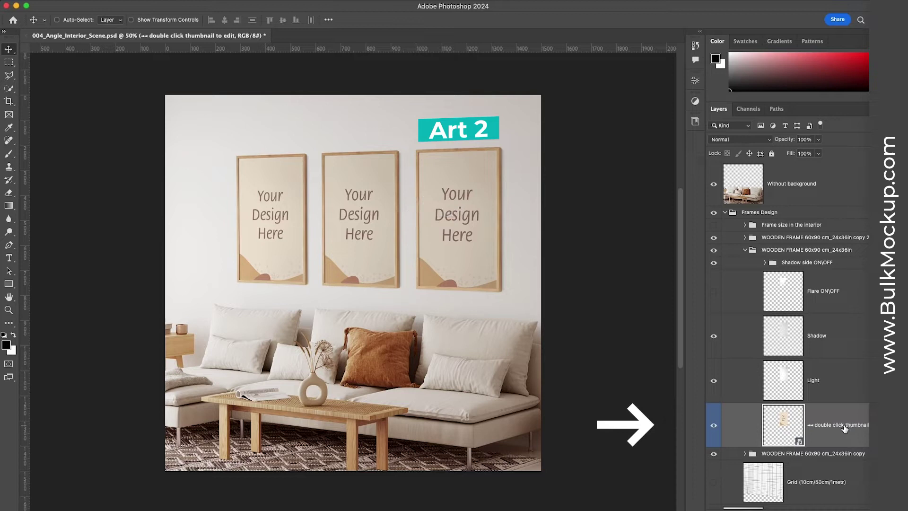
{"action": "double_click", "coordinate": [843, 424]}
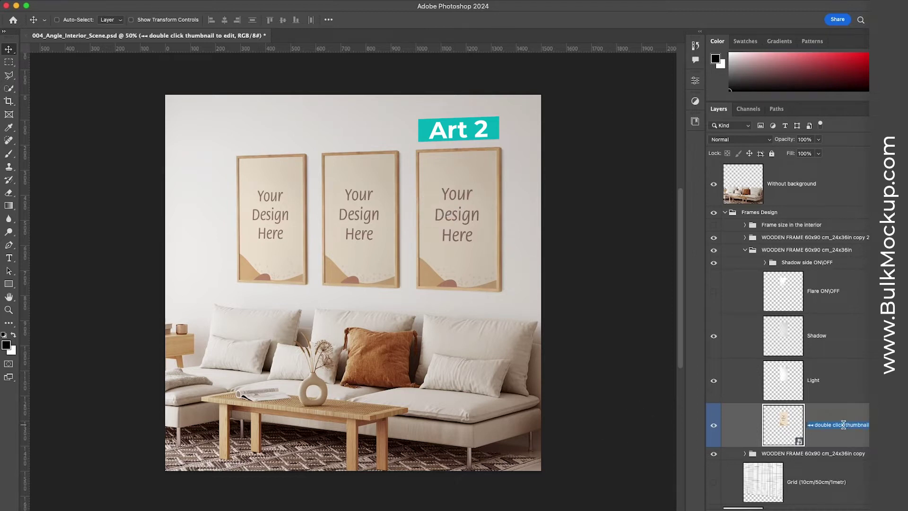
{"action": "type", "text": "Art "}
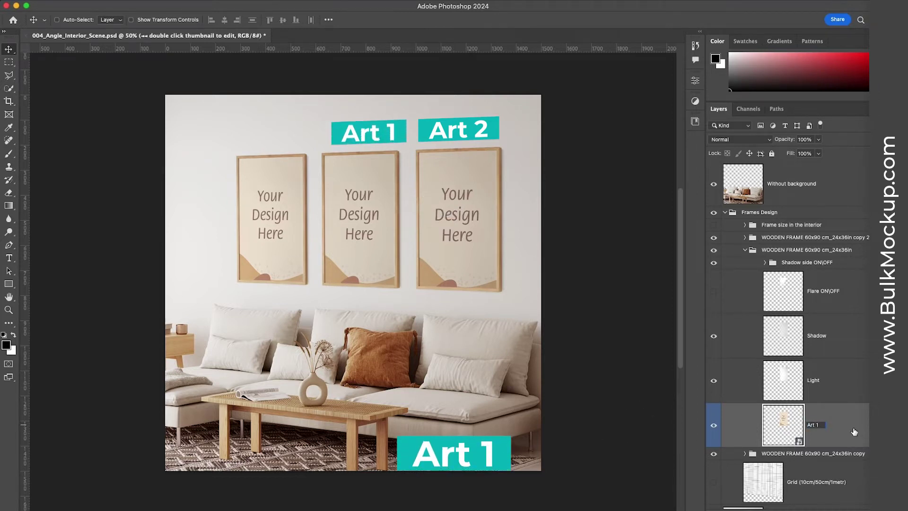
{"action": "type", "text": "1"}
{"action": "key", "text": "Return"}
{"action": "left_click", "coordinate": [780, 250]}
{"action": "left_click", "coordinate": [745, 249]}
{"action": "left_click", "coordinate": [778, 237]}
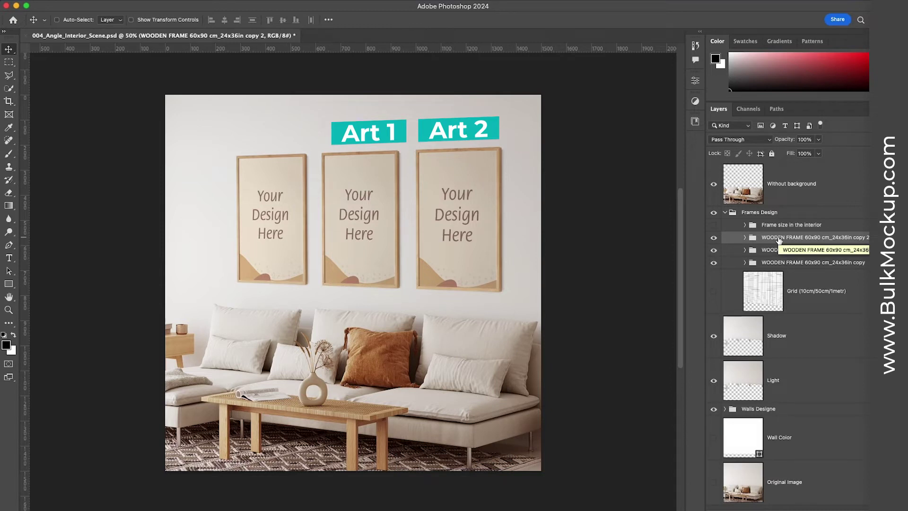
{"action": "left_click", "coordinate": [746, 238]}
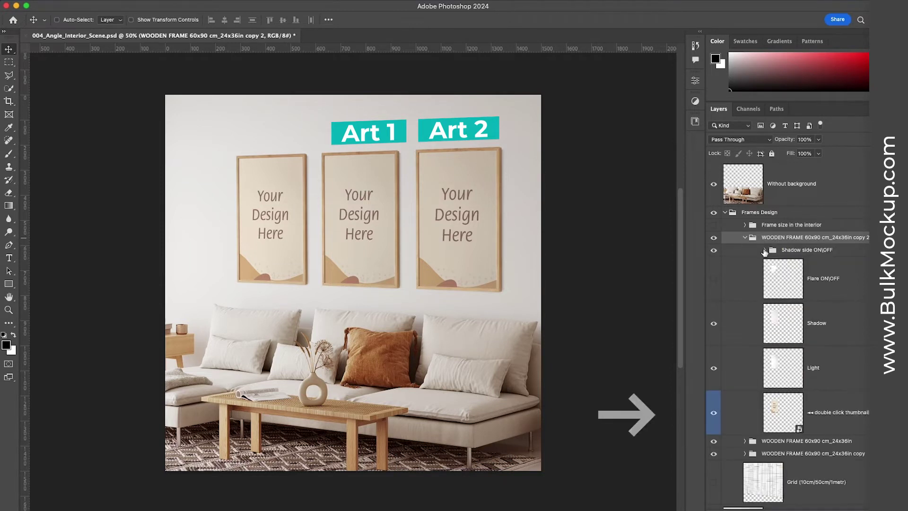
{"action": "left_click", "coordinate": [836, 414]}
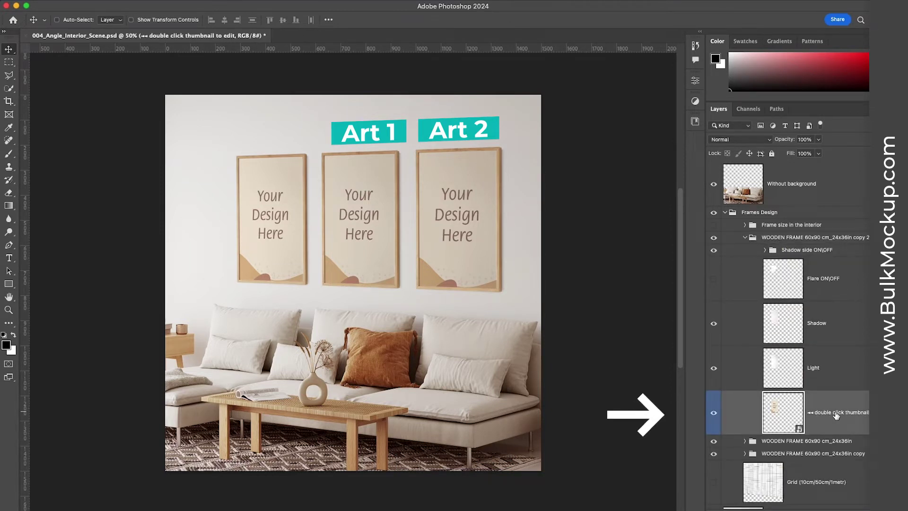
{"action": "double_click", "coordinate": [835, 414]}
{"action": "type", "text": "@design"}
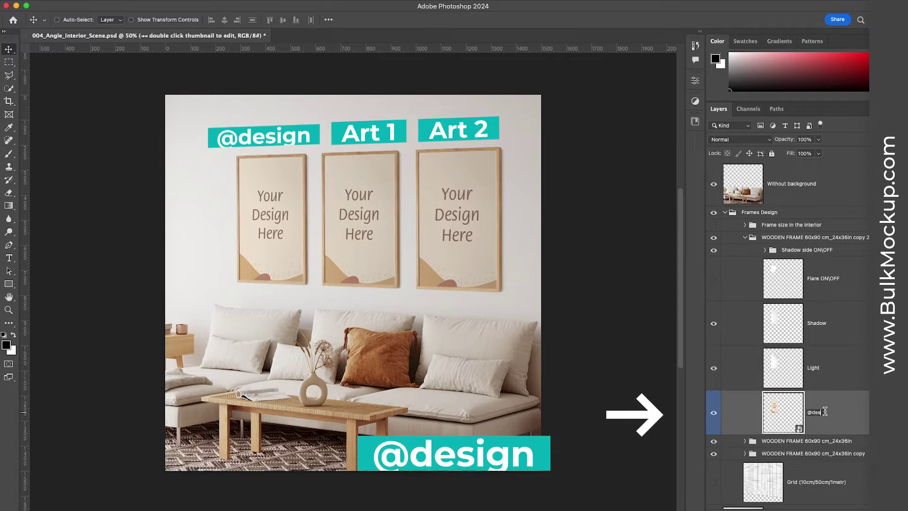
{"action": "key", "text": "Return"}
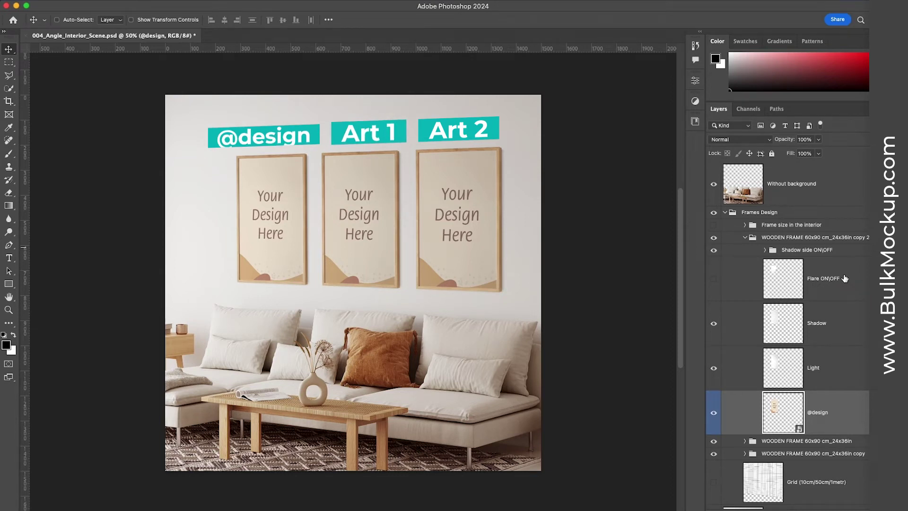
{"action": "key", "text": "ctrl+s"}
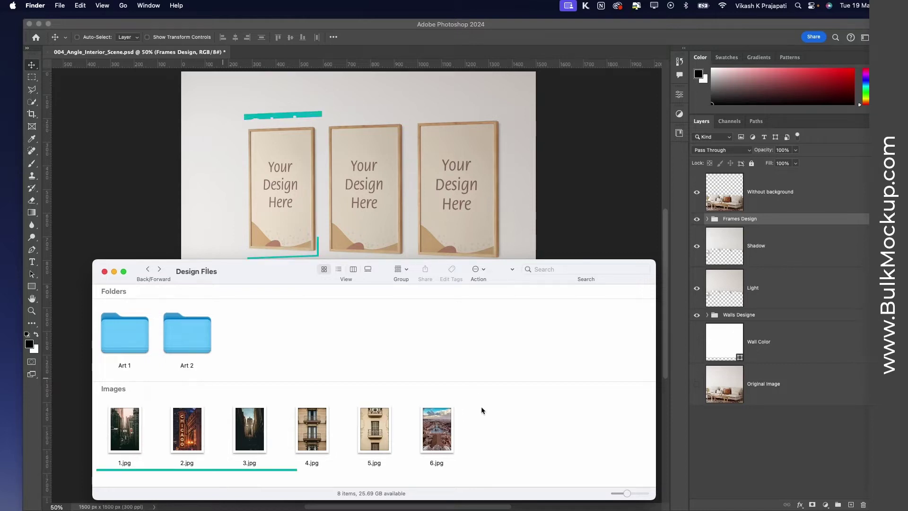
{"action": "left_click_drag", "start_coordinate": [501, 444], "coordinate": [92, 430]}
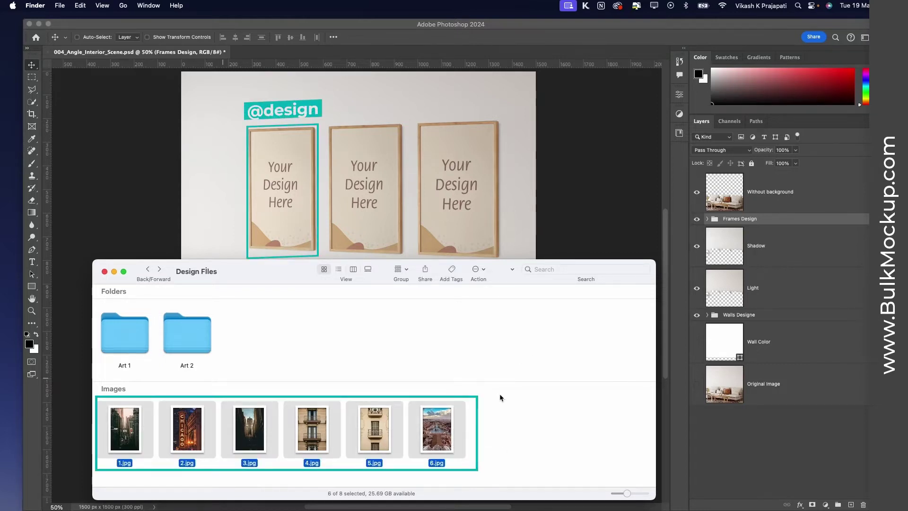
{"action": "left_click", "coordinate": [419, 331]}
{"action": "double_click", "coordinate": [118, 336]}
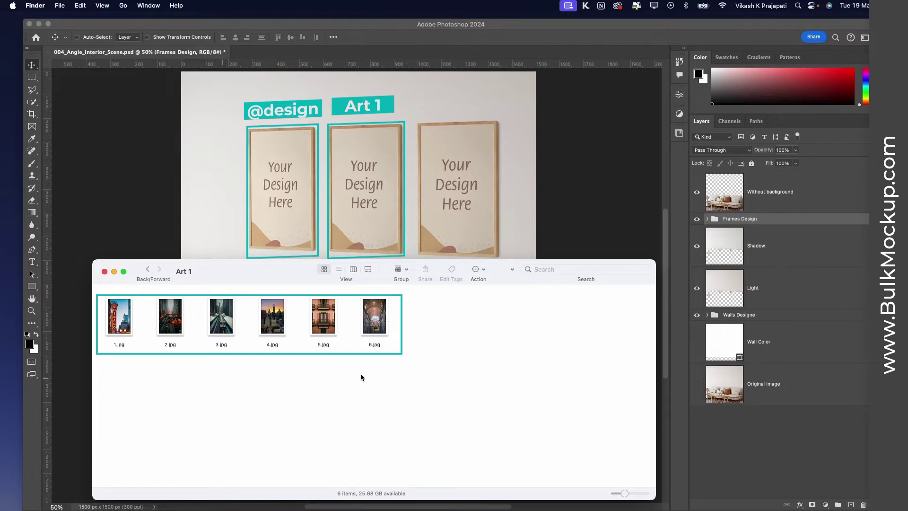
{"action": "left_click", "coordinate": [148, 269]}
{"action": "double_click", "coordinate": [205, 337]}
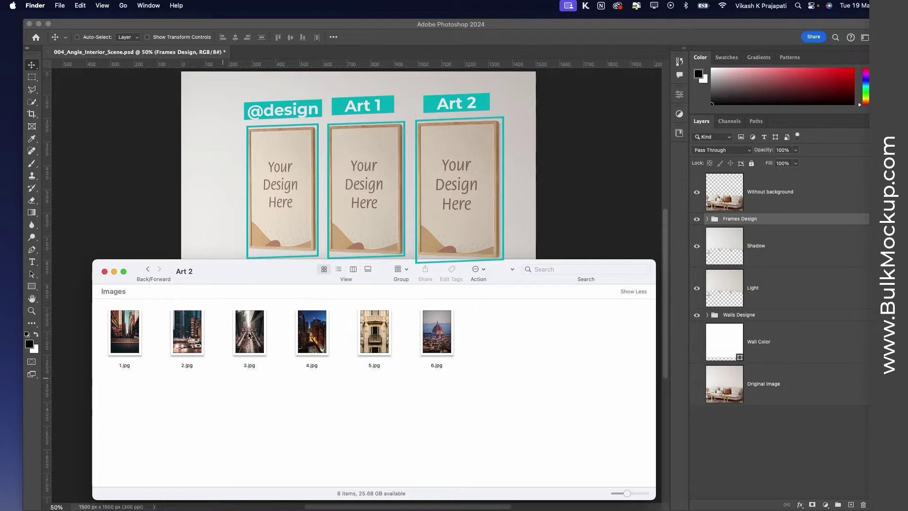
{"action": "key", "text": "super+bracketleft"}
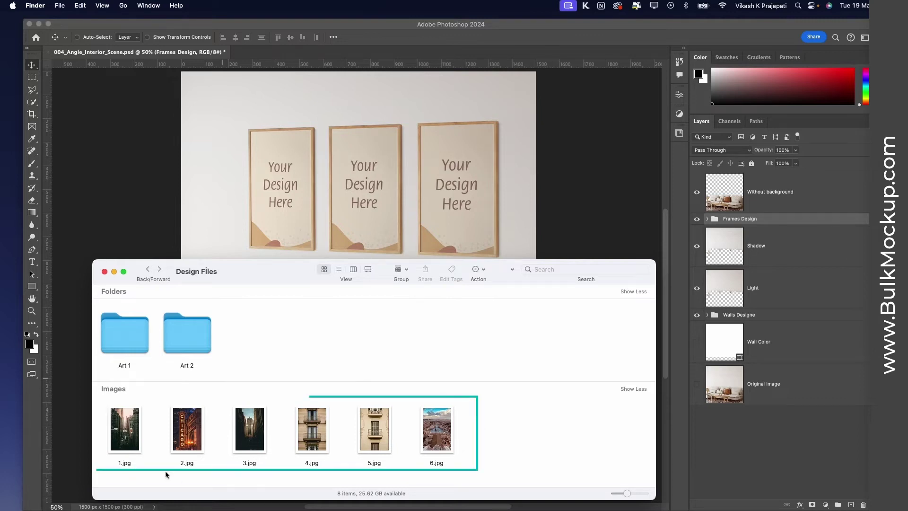
{"action": "left_click", "coordinate": [130, 430]}
{"action": "left_click", "coordinate": [208, 431]}
{"action": "left_click", "coordinate": [264, 435]}
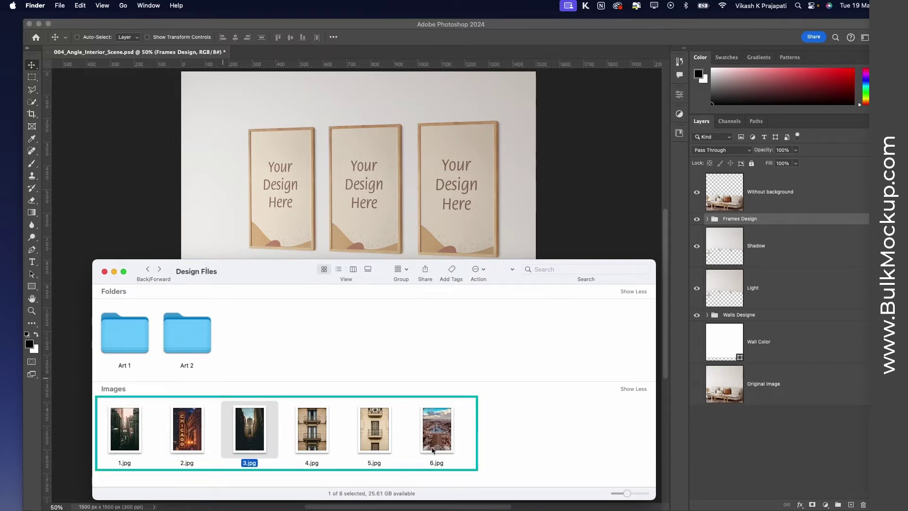
{"action": "left_click", "coordinate": [126, 334]}
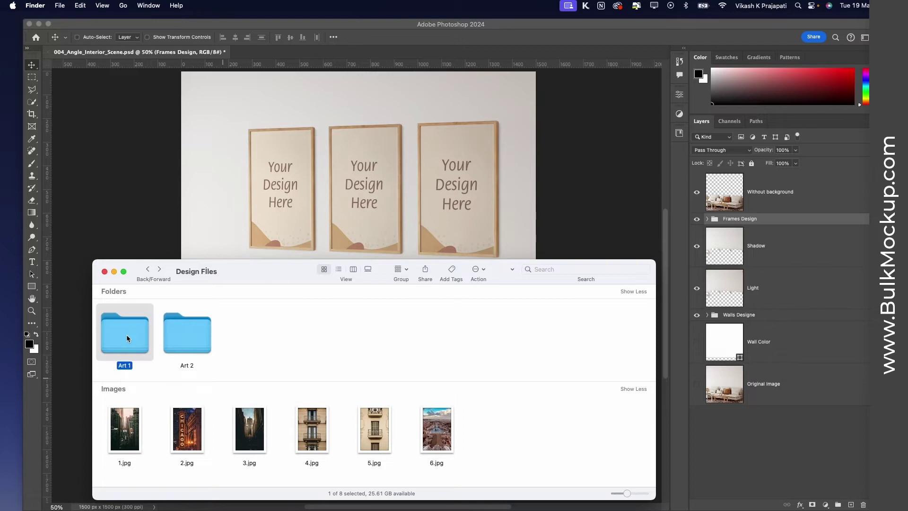
{"action": "double_click", "coordinate": [126, 338]}
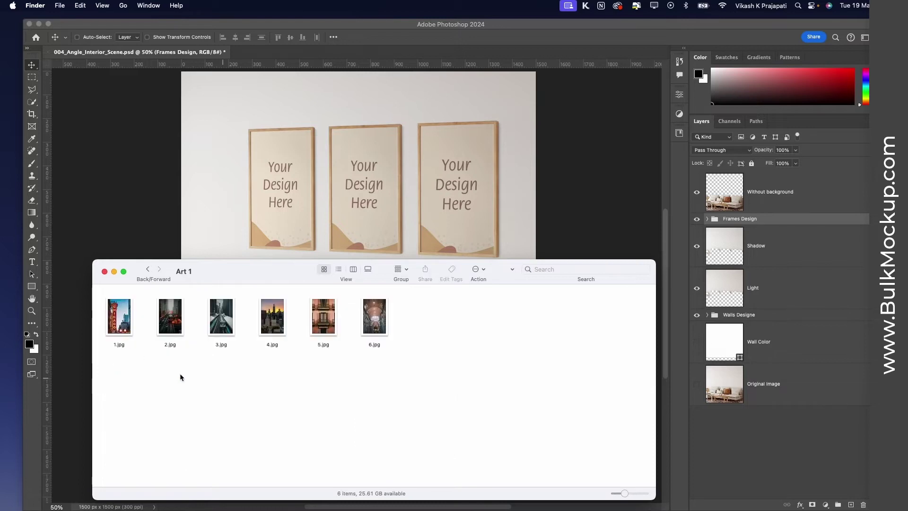
{"action": "left_click", "coordinate": [131, 339]}
{"action": "left_click", "coordinate": [142, 339]}
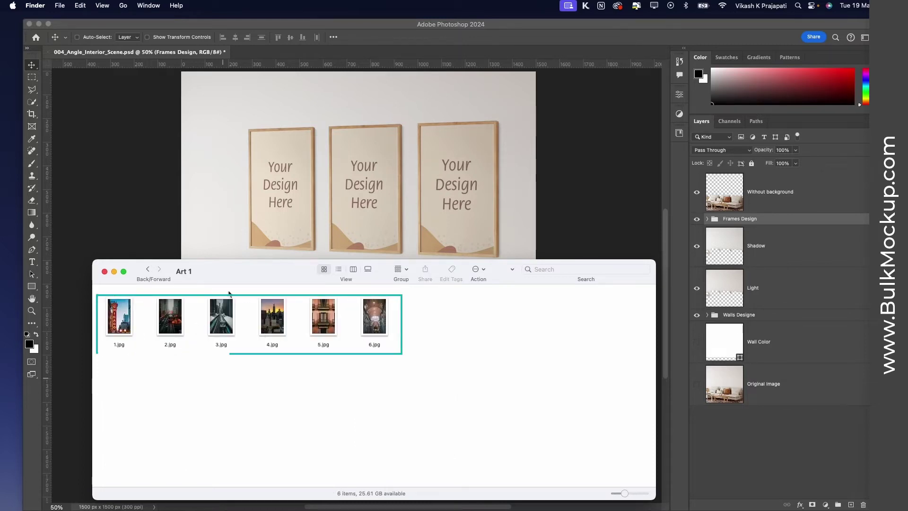
{"action": "left_click", "coordinate": [146, 268]}
{"action": "double_click", "coordinate": [189, 331]}
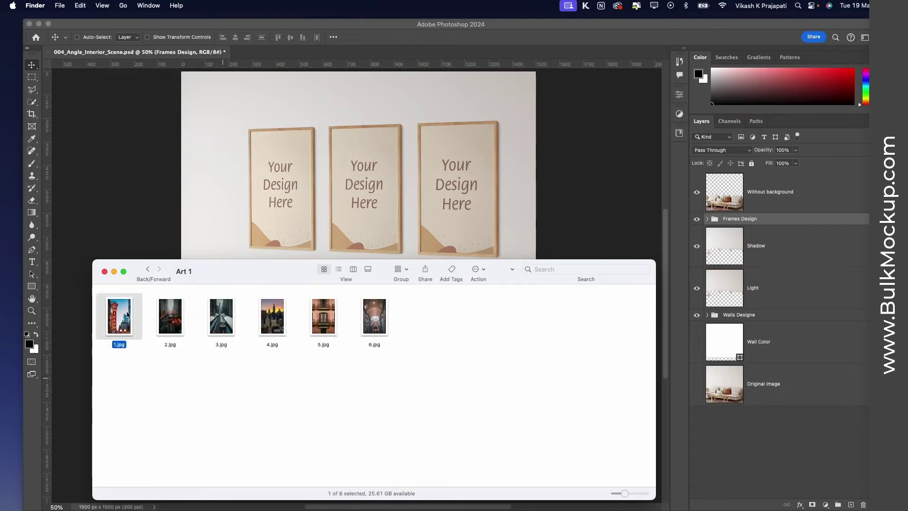
{"action": "left_click", "coordinate": [148, 268]}
{"action": "left_click", "coordinate": [124, 428]}
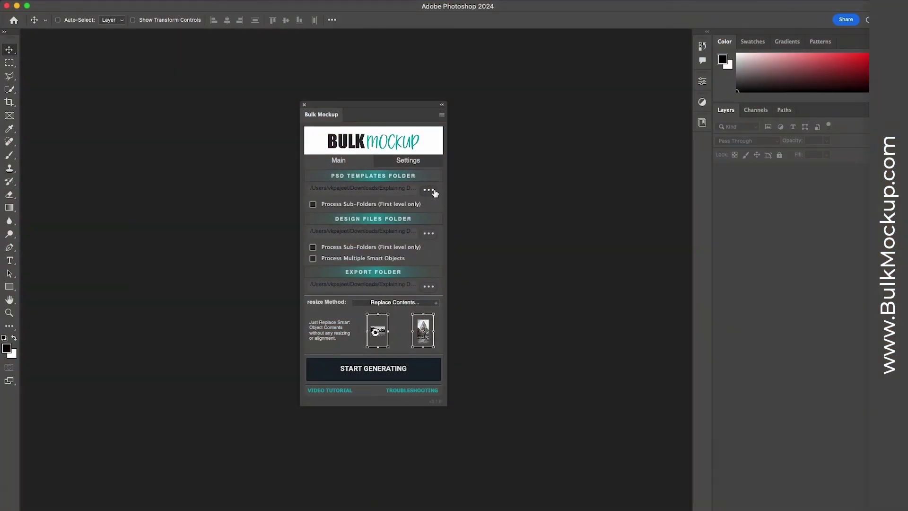
Set Bulk Mockup's PSD Templates folder to 'Template' and its Design Files folder to 'Design Files'.
{"action": "left_click", "coordinate": [431, 191]}
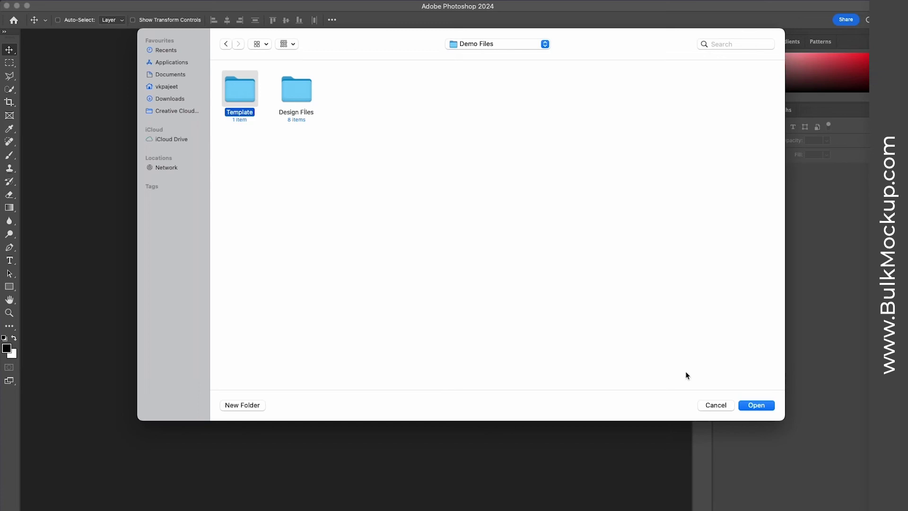
{"action": "left_click", "coordinate": [751, 405]}
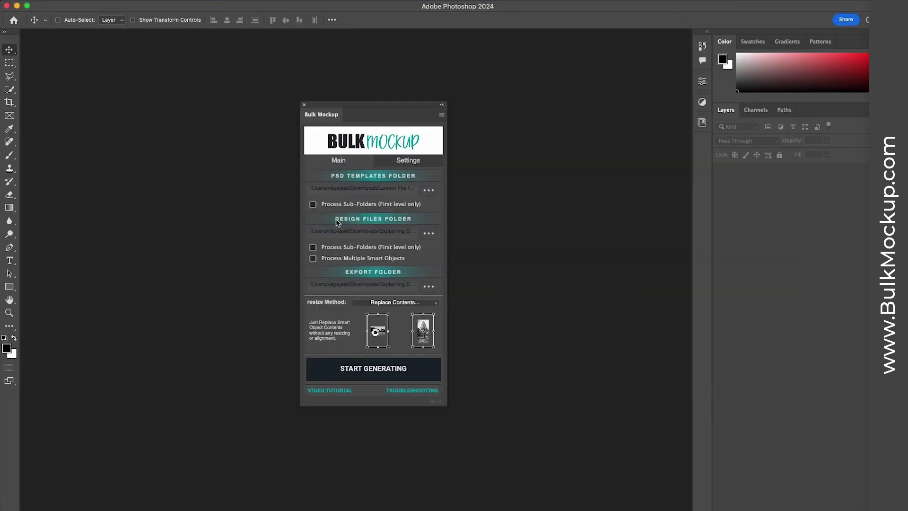
{"action": "left_click", "coordinate": [428, 233]}
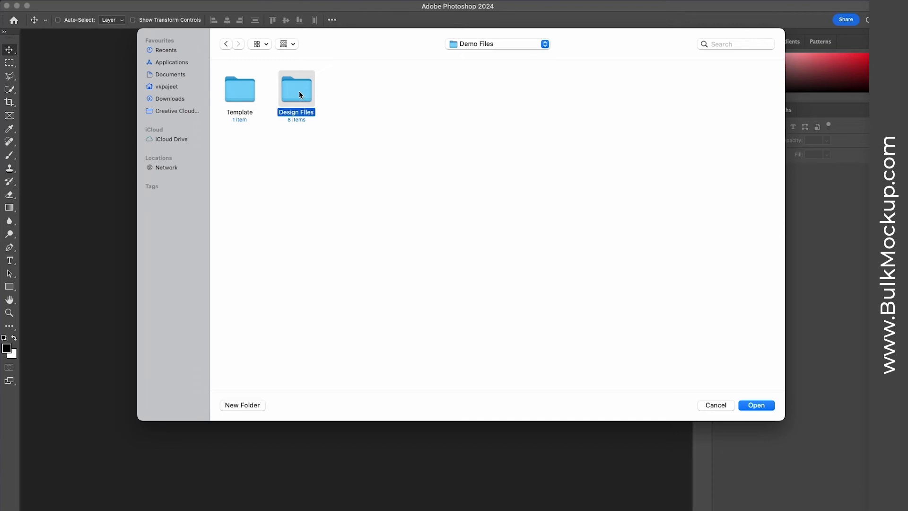
{"action": "double_click", "coordinate": [299, 94]}
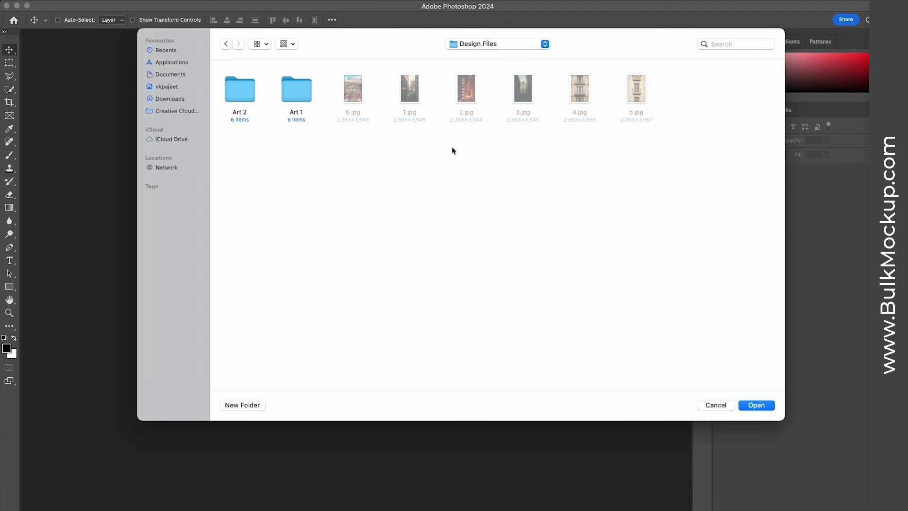
{"action": "left_click", "coordinate": [471, 43]}
{"action": "left_click", "coordinate": [477, 54]}
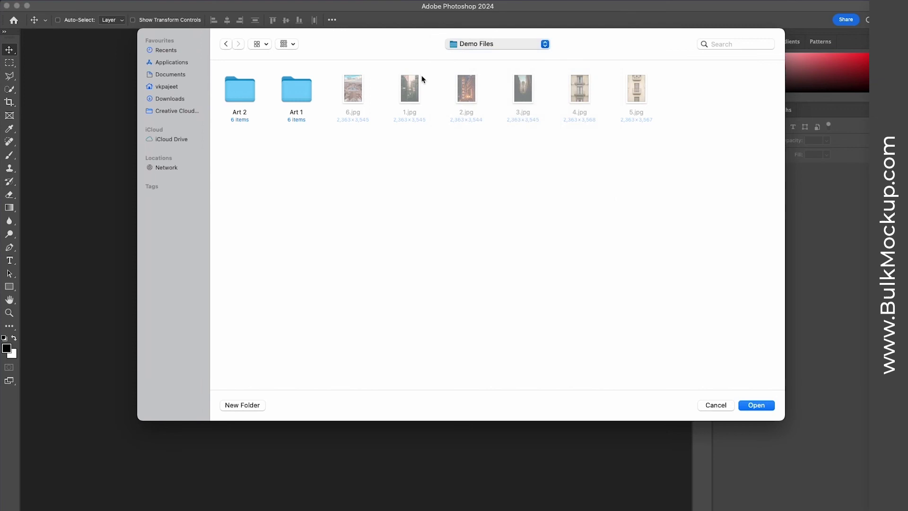
{"action": "left_click", "coordinate": [756, 405]}
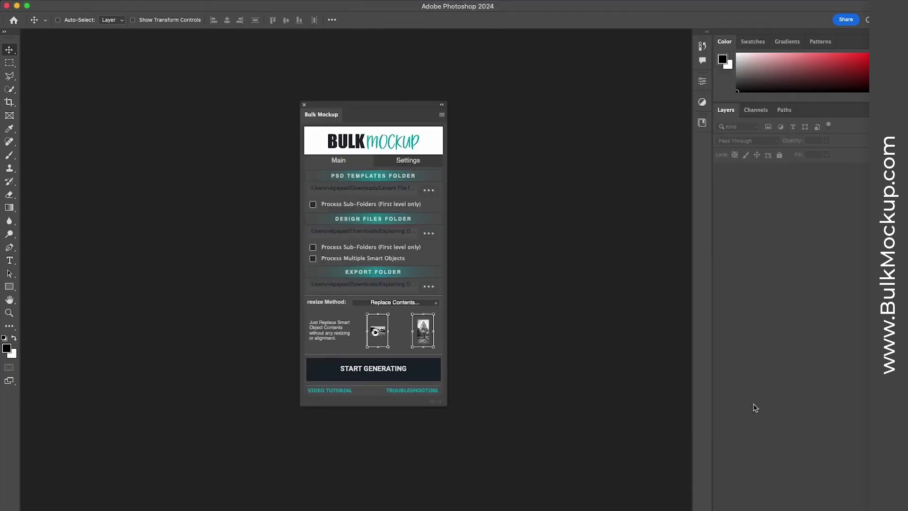
Create a new 'Export' folder in Demo Files as the export destination and tick Process Multiple Smart Objects.
{"action": "left_click", "coordinate": [428, 289]}
{"action": "left_click", "coordinate": [254, 406]}
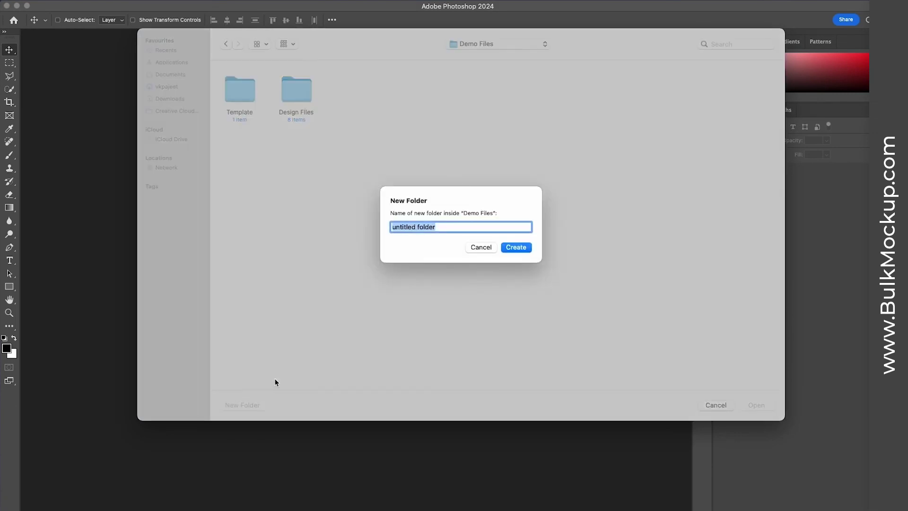
{"action": "type", "text": "Export"}
{"action": "key", "text": "Return"}
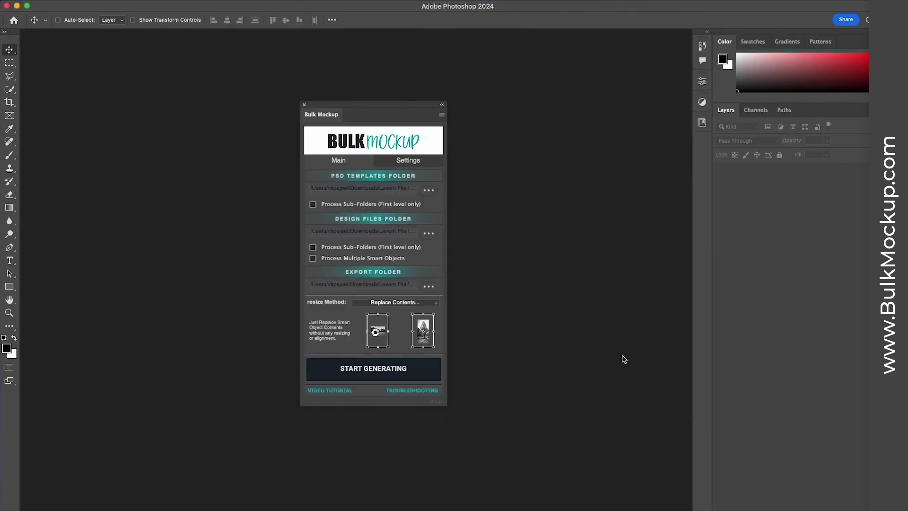
{"action": "left_click", "coordinate": [367, 263]}
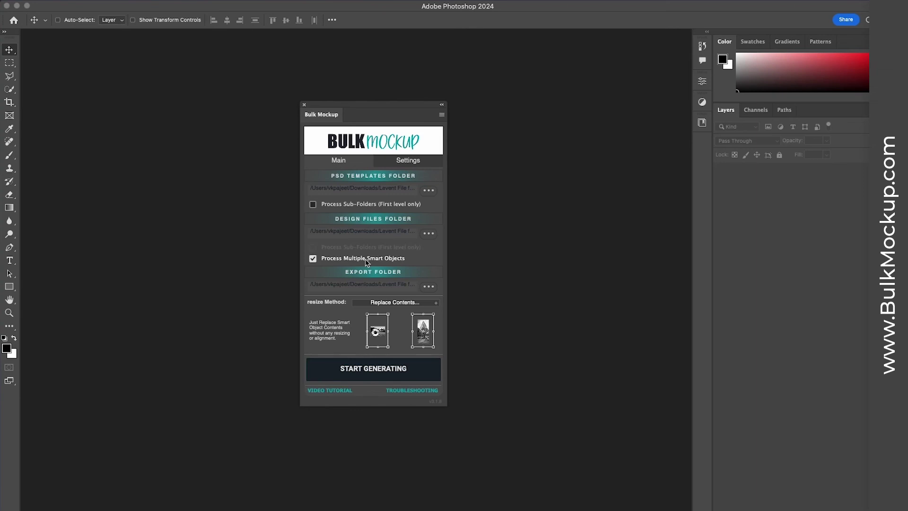